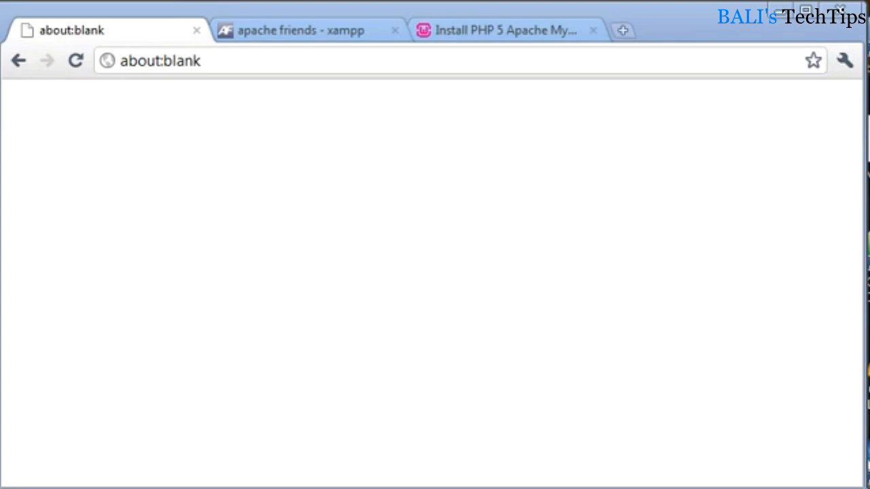
- View the Apache Friends XAMPP page and the WampServer home page, and close the WampServer page
{"action": "left_click", "coordinate": [324, 30]}
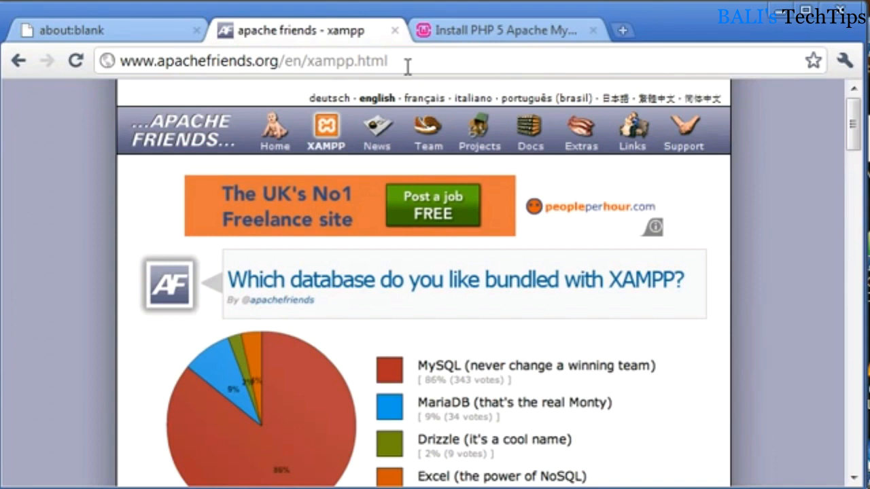
{"action": "left_click", "coordinate": [502, 23]}
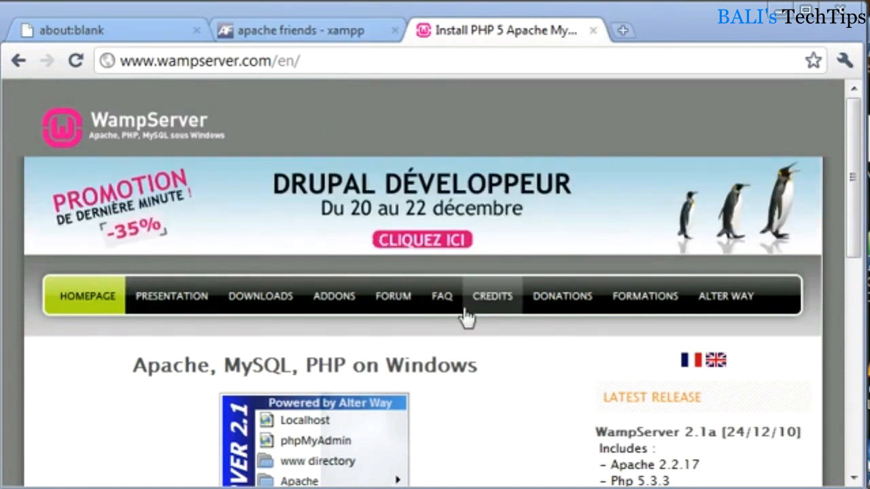
{"action": "left_click", "coordinate": [594, 31]}
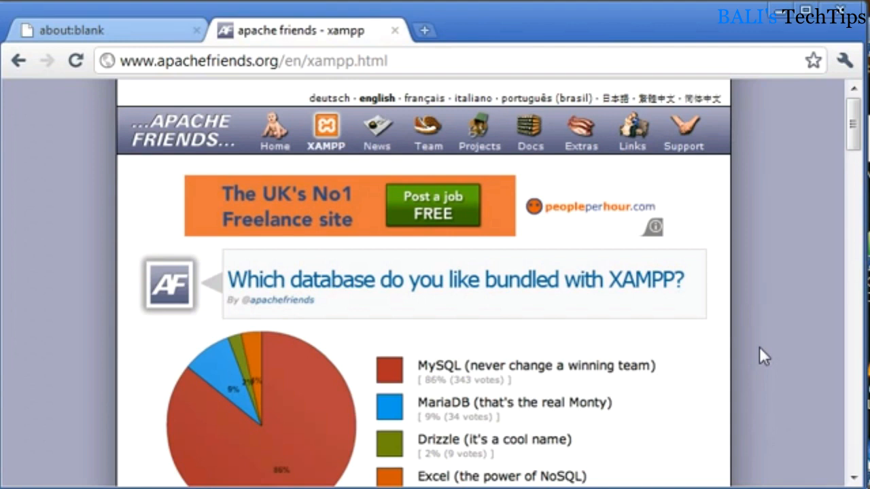
- Read through the XAMPP page, examining its distributions for each operating system and the installation, philosophy, license and warranty sections
{"action": "scroll", "coordinate": [759, 357], "scroll_direction": "down", "scroll_amount": 5}
{"action": "scroll", "coordinate": [760, 351], "scroll_direction": "down", "scroll_amount": 5}
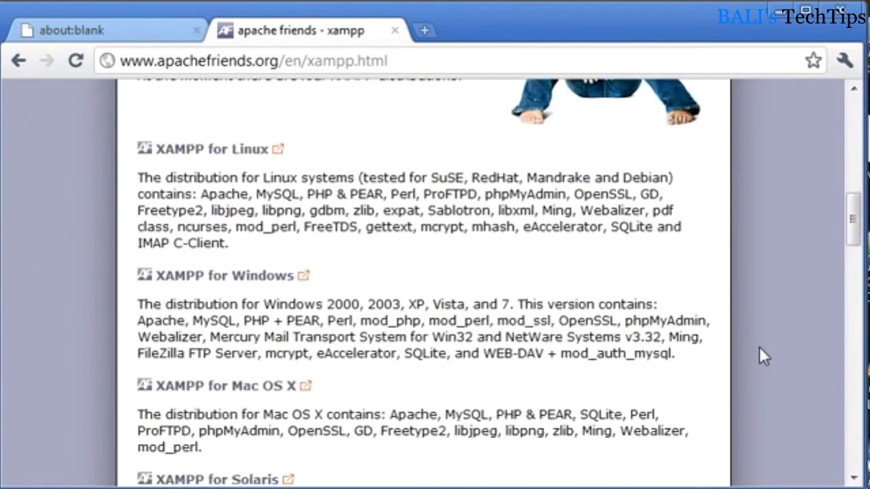
{"action": "scroll", "coordinate": [760, 357], "scroll_direction": "down", "scroll_amount": 2}
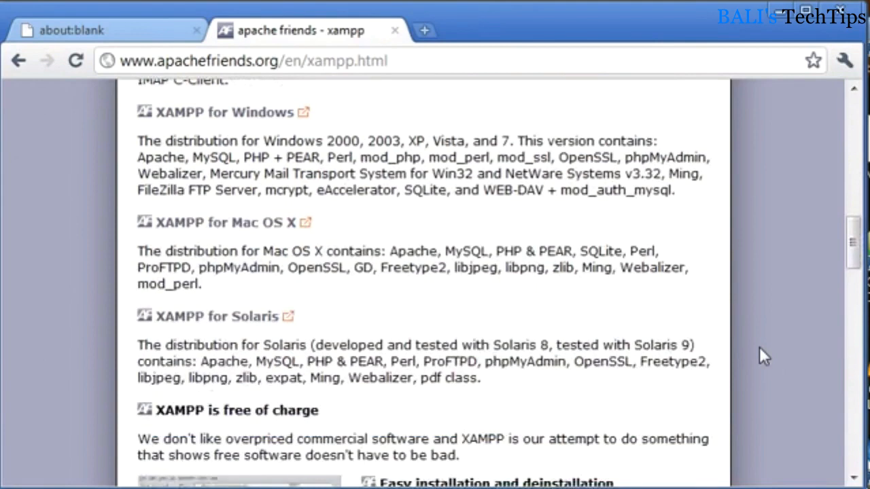
{"action": "scroll", "coordinate": [759, 357], "scroll_direction": "down", "scroll_amount": 1}
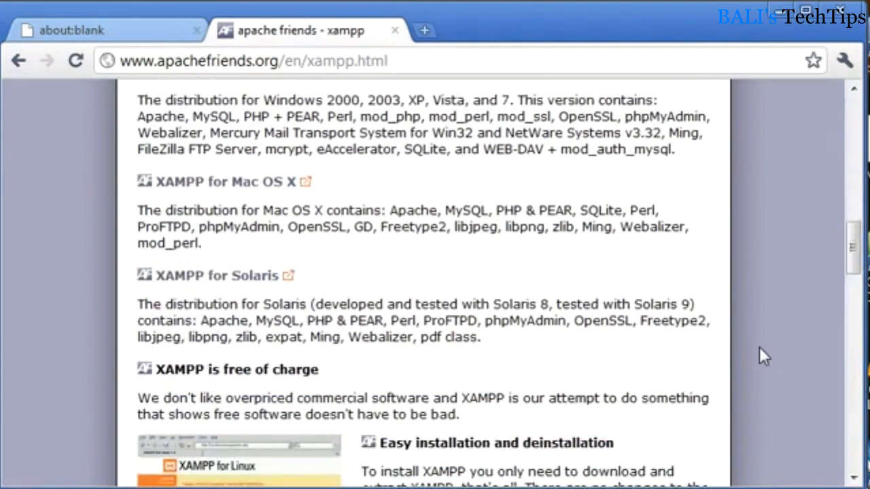
{"action": "scroll", "coordinate": [759, 350], "scroll_direction": "down", "scroll_amount": 2}
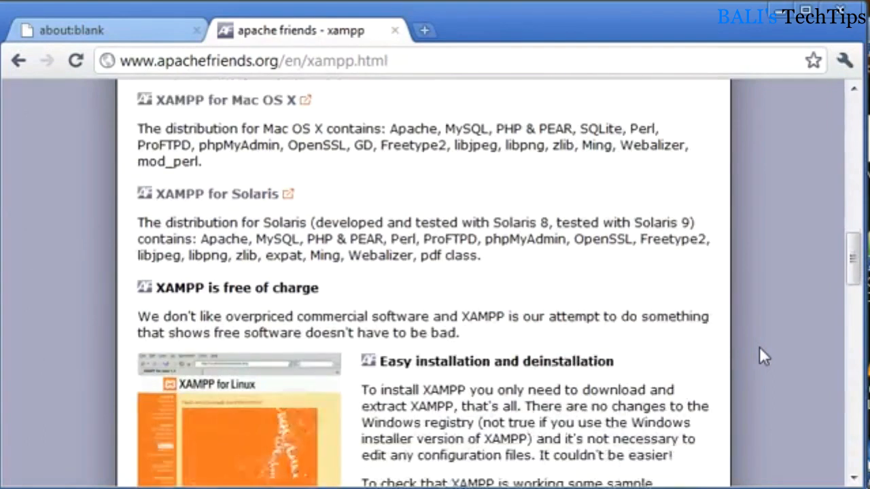
{"action": "scroll", "coordinate": [759, 350], "scroll_direction": "down", "scroll_amount": 1}
{"action": "scroll", "coordinate": [762, 355], "scroll_direction": "down", "scroll_amount": 3}
{"action": "scroll", "coordinate": [761, 355], "scroll_direction": "down", "scroll_amount": 1}
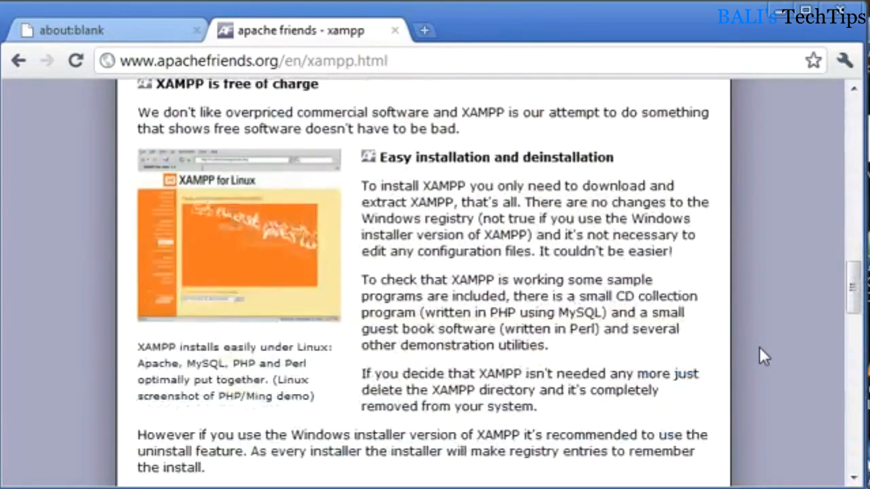
{"action": "scroll", "coordinate": [600, 306], "scroll_direction": "down", "scroll_amount": 4}
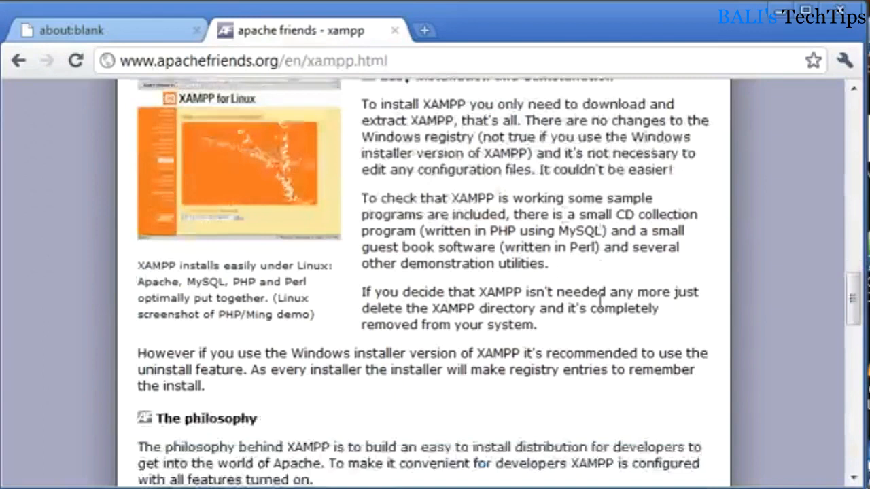
{"action": "scroll", "coordinate": [601, 309], "scroll_direction": "down", "scroll_amount": 9}
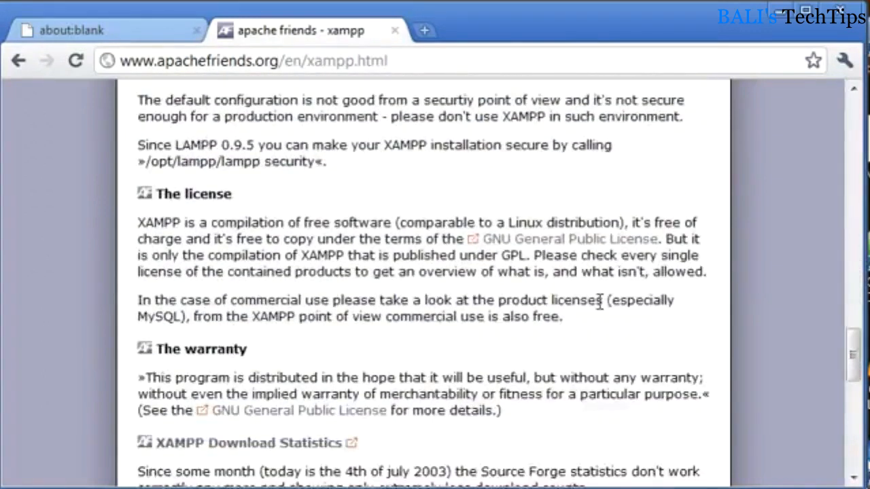
{"action": "scroll", "coordinate": [601, 304], "scroll_direction": "down", "scroll_amount": 10}
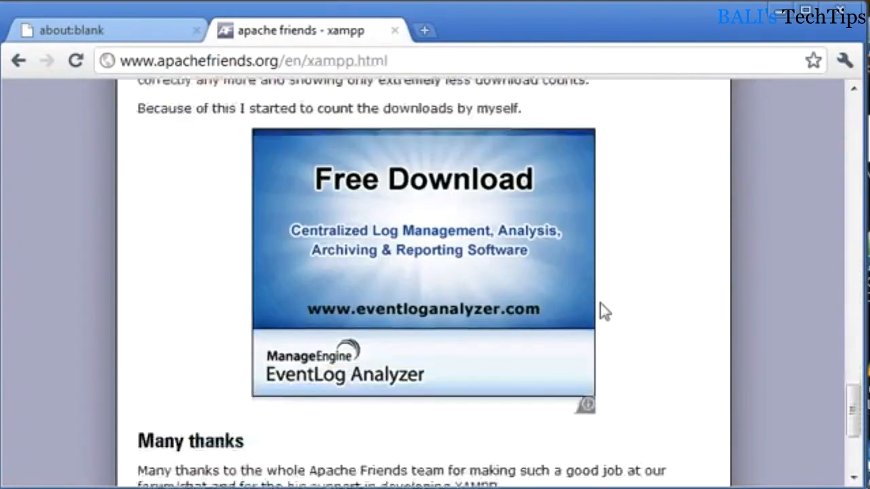
{"action": "scroll", "coordinate": [600, 303], "scroll_direction": "down", "scroll_amount": 5}
{"action": "scroll", "coordinate": [600, 303], "scroll_direction": "up", "scroll_amount": 5}
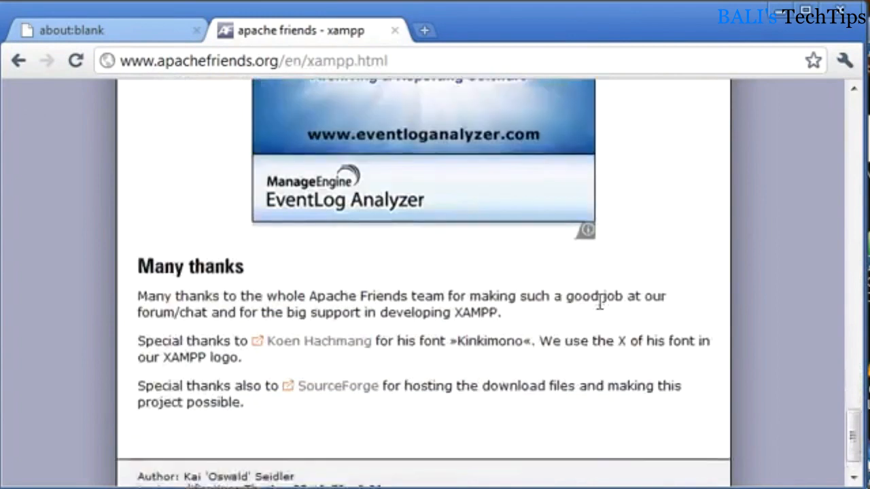
{"action": "scroll", "coordinate": [600, 303], "scroll_direction": "down", "scroll_amount": 1}
{"action": "scroll", "coordinate": [600, 304], "scroll_direction": "up", "scroll_amount": 20}
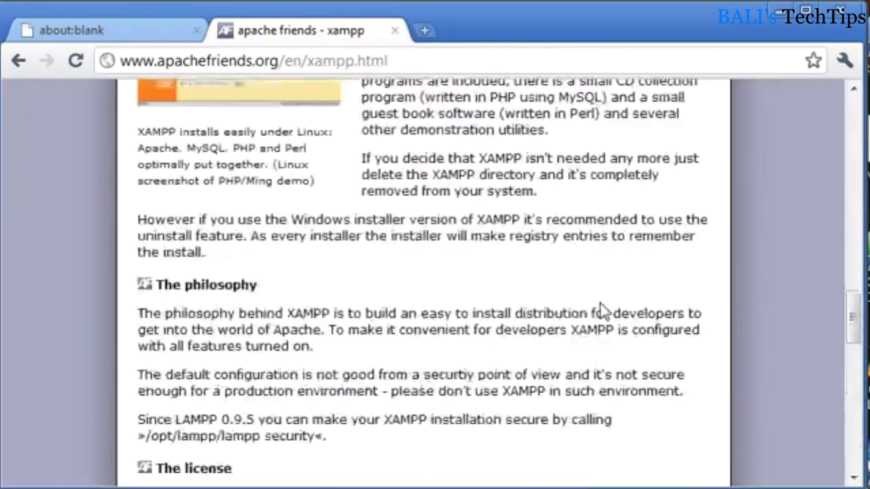
- Open the XAMPP for Windows page and go to its XAMPP download section
{"action": "scroll", "coordinate": [601, 301], "scroll_direction": "up", "scroll_amount": 10}
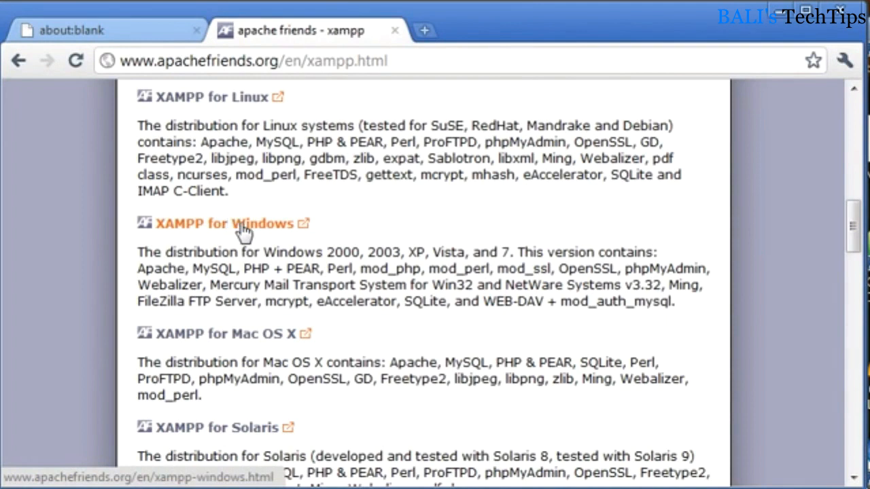
{"action": "left_click", "coordinate": [242, 230]}
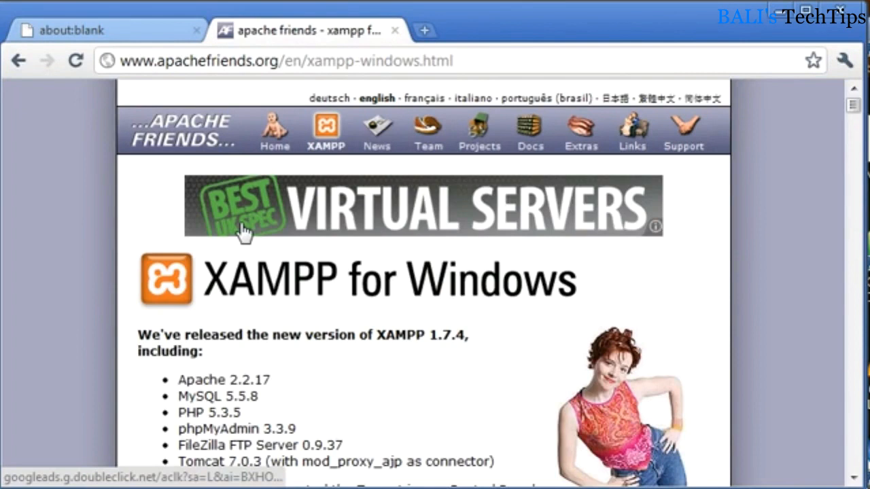
{"action": "scroll", "coordinate": [242, 230], "scroll_direction": "down", "scroll_amount": 5}
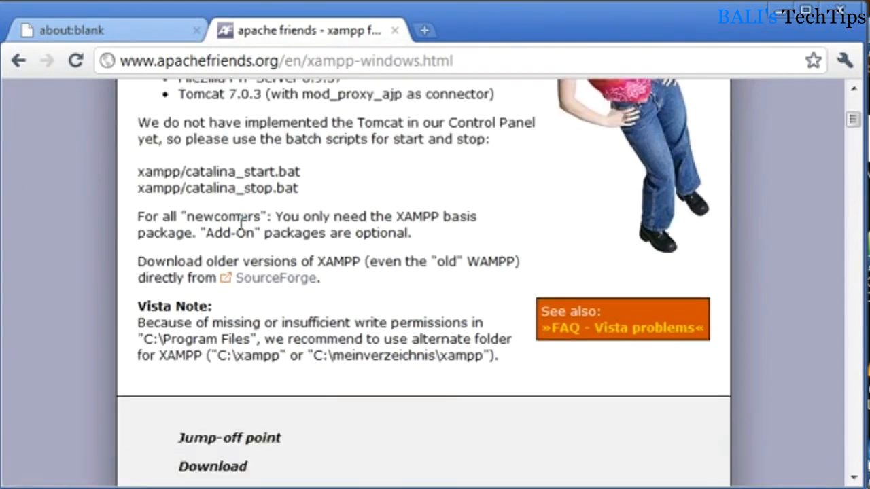
{"action": "scroll", "coordinate": [242, 221], "scroll_direction": "down", "scroll_amount": 3}
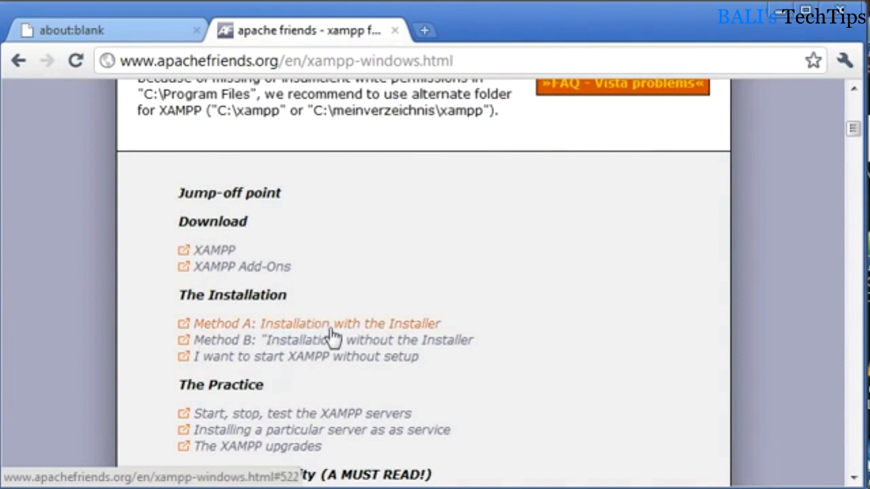
{"action": "left_click", "coordinate": [206, 256]}
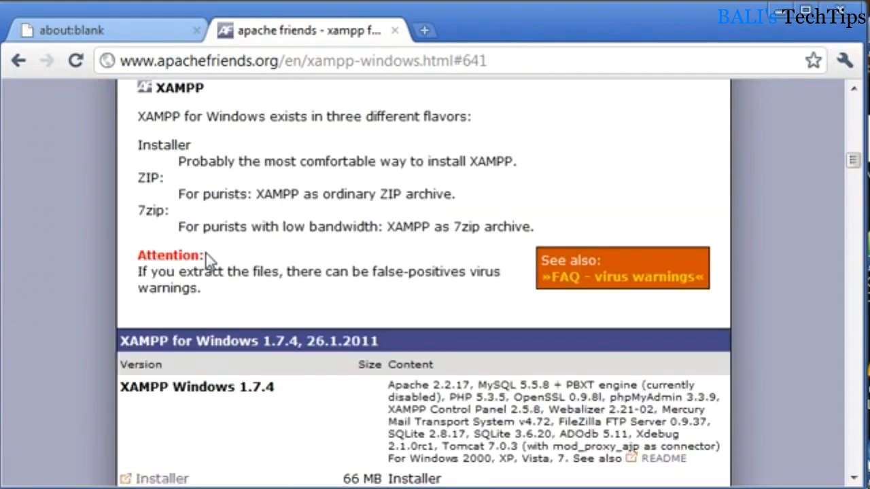
- Download the Installer version of XAMPP Windows 1.7.4 and allow the executable to be saved
{"action": "scroll", "coordinate": [355, 293], "scroll_direction": "down", "scroll_amount": 3}
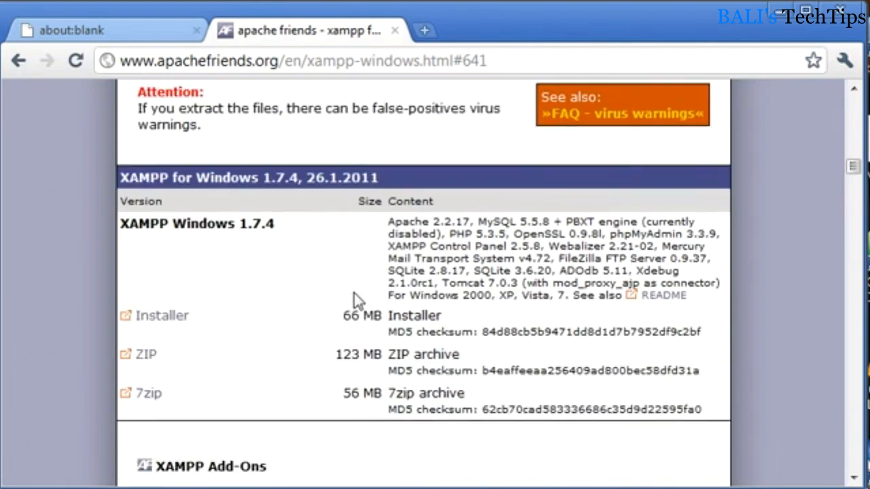
{"action": "left_click", "coordinate": [161, 325]}
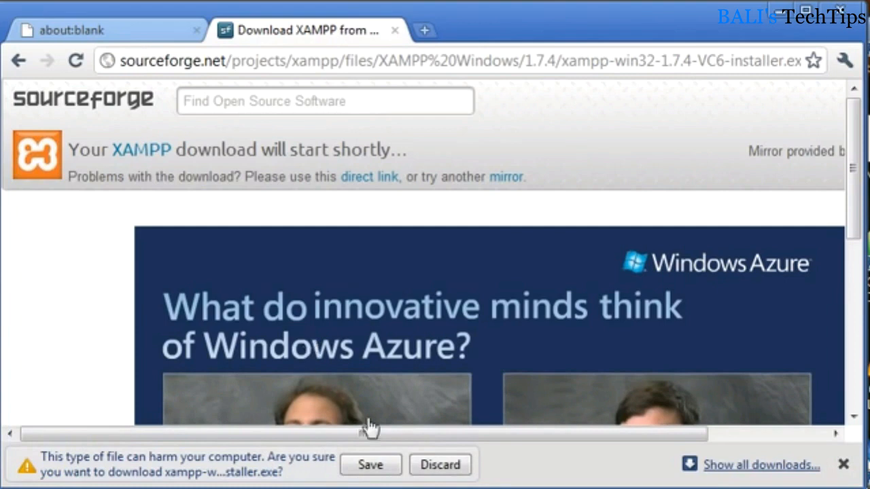
{"action": "left_click", "coordinate": [387, 466]}
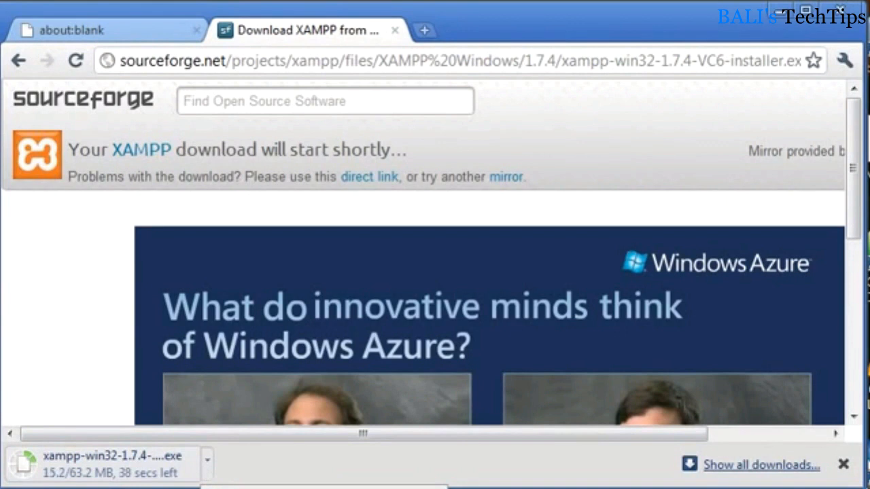
- Dismiss the download bar and close the SourceForge download page
{"action": "left_click", "coordinate": [261, 488]}
{"action": "left_click", "coordinate": [843, 464]}
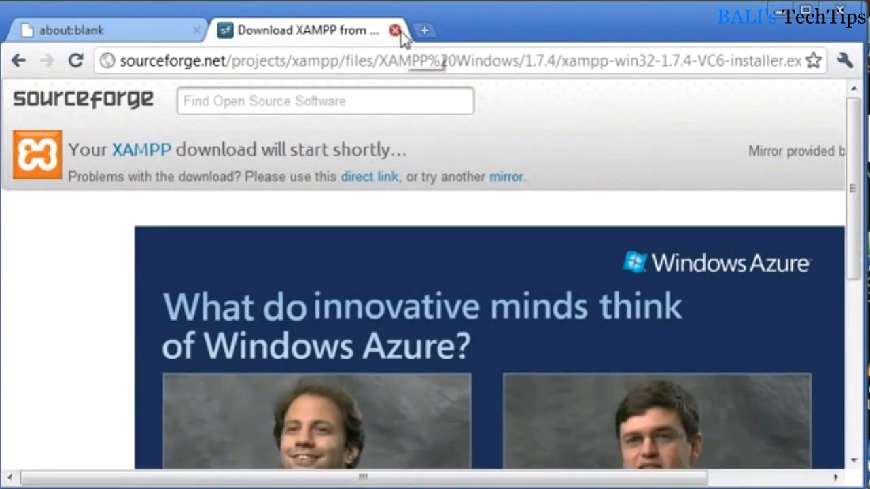
{"action": "left_click", "coordinate": [397, 32]}
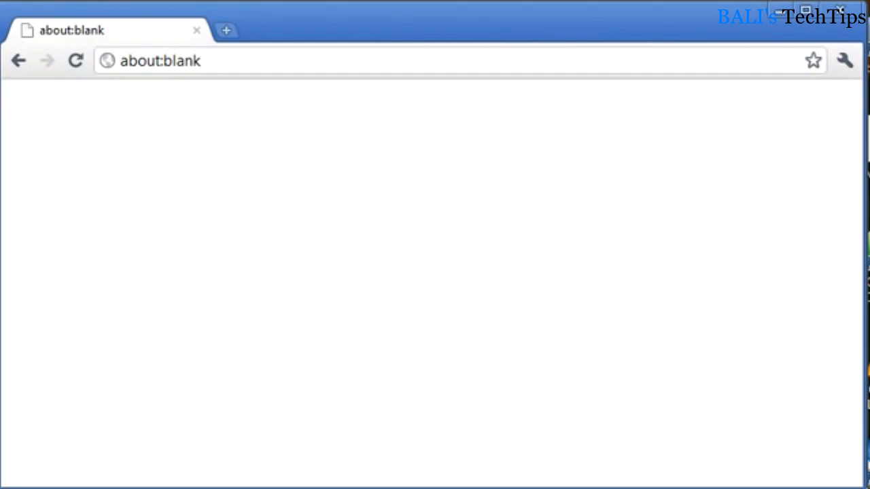
- Switch to the XAMPP Control Panel and stop the Apache and MySql modules, restarting MySql once in between
{"action": "key", "text": "alt+Tab"}
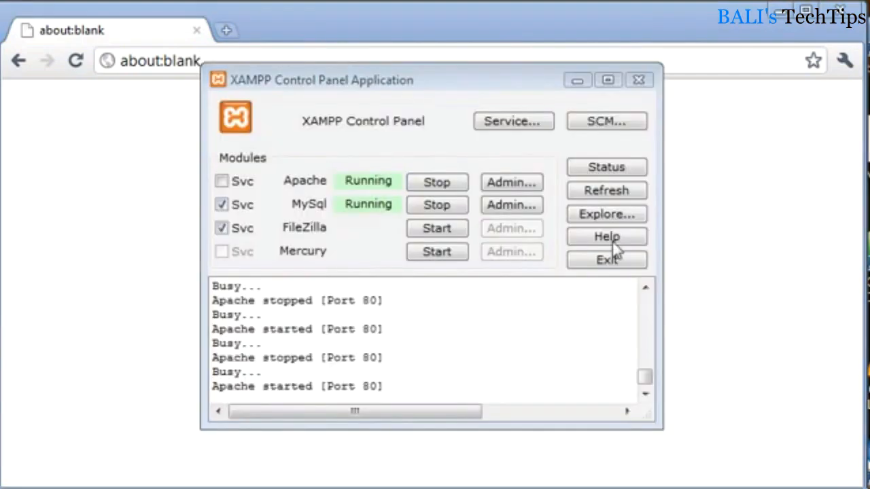
{"action": "left_click_drag", "start_coordinate": [463, 77], "coordinate": [467, 89]}
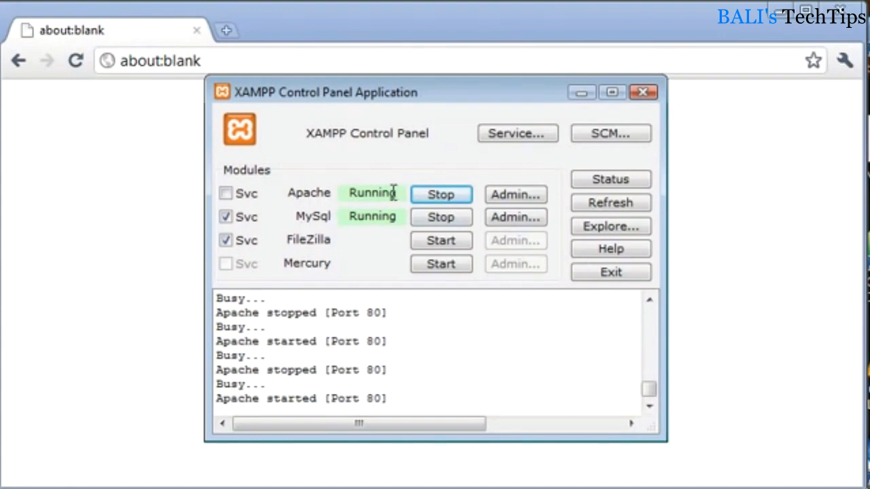
{"action": "left_click", "coordinate": [433, 195]}
{"action": "left_click", "coordinate": [446, 218]}
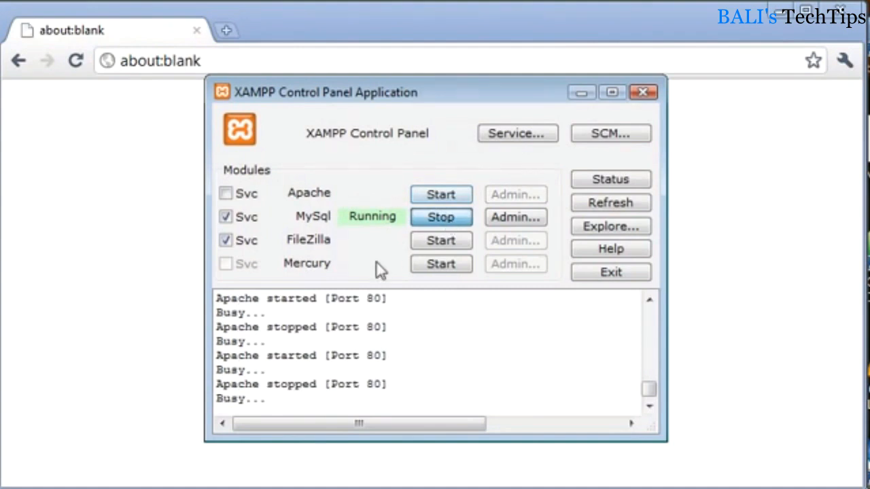
{"action": "left_click", "coordinate": [443, 229]}
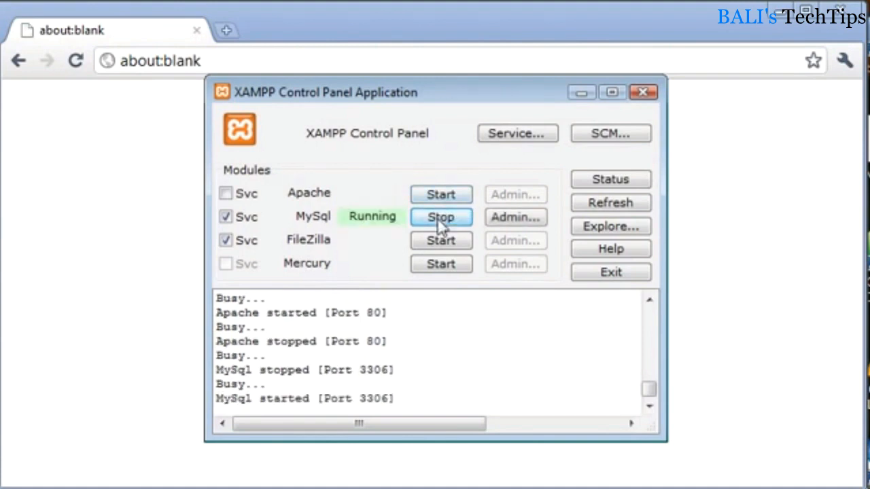
{"action": "left_click", "coordinate": [437, 219]}
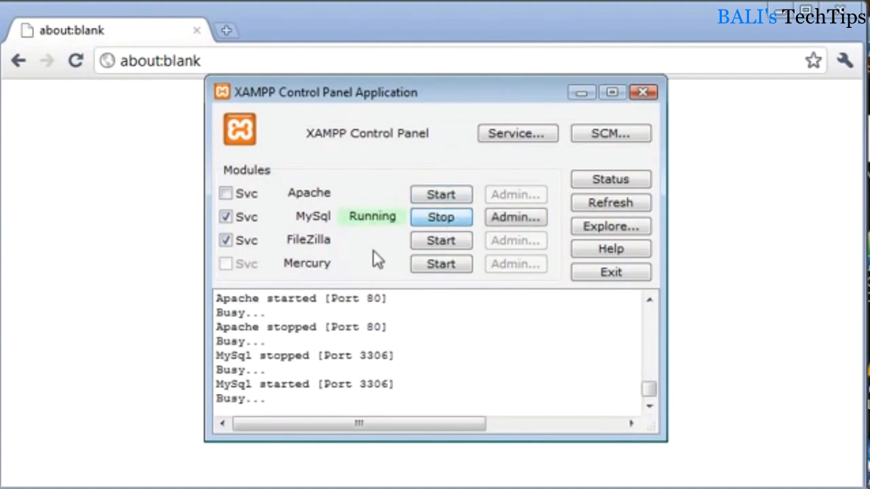
- Start the Apache and MySql modules, stopping and restarting Apache once in the process
{"action": "left_click", "coordinate": [441, 194]}
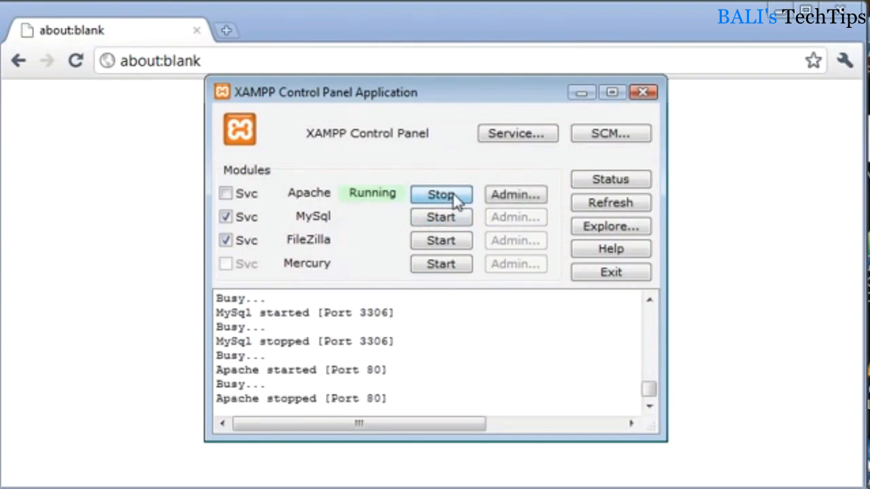
{"action": "left_click", "coordinate": [453, 194]}
{"action": "left_click", "coordinate": [450, 217]}
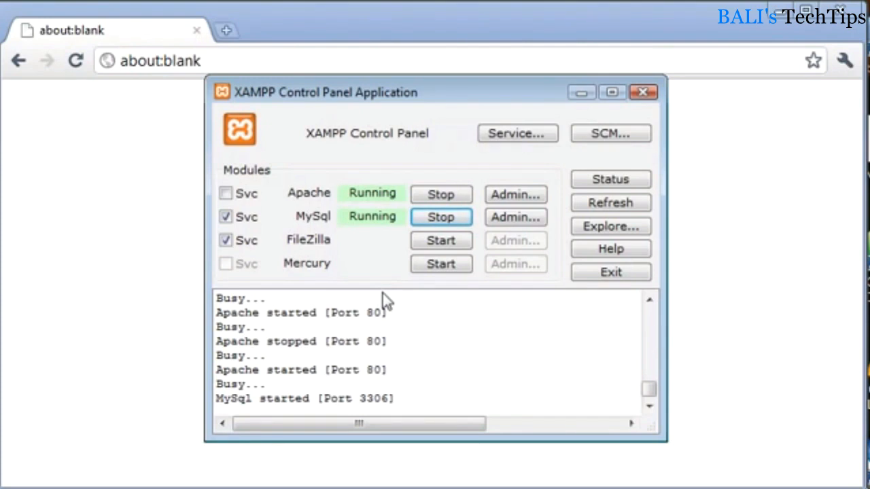
- Switch to the browser and open localhost in the blank page
{"action": "left_click", "coordinate": [188, 53]}
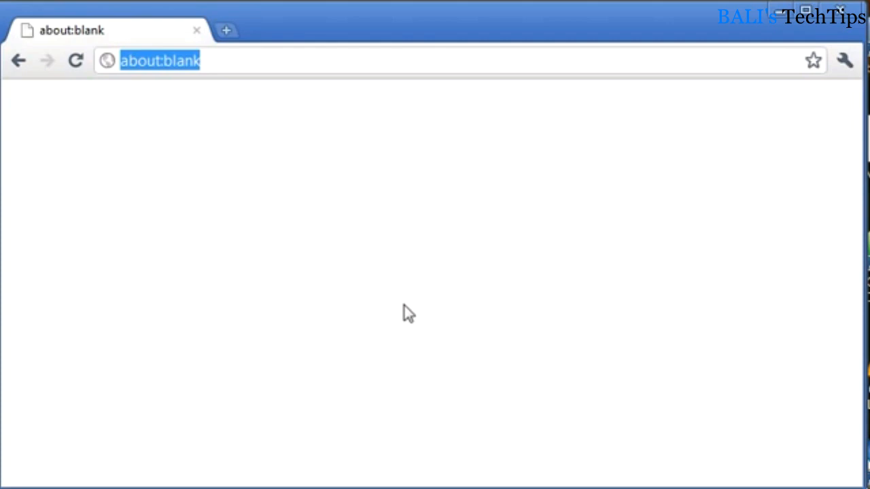
{"action": "type", "text": "localhost"}
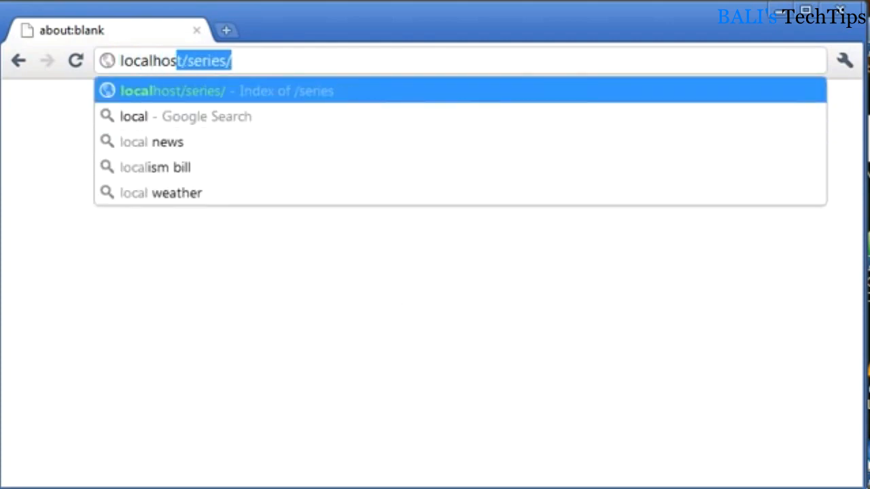
{"action": "key", "text": "BackSpace"}
{"action": "type", "text": "t"}
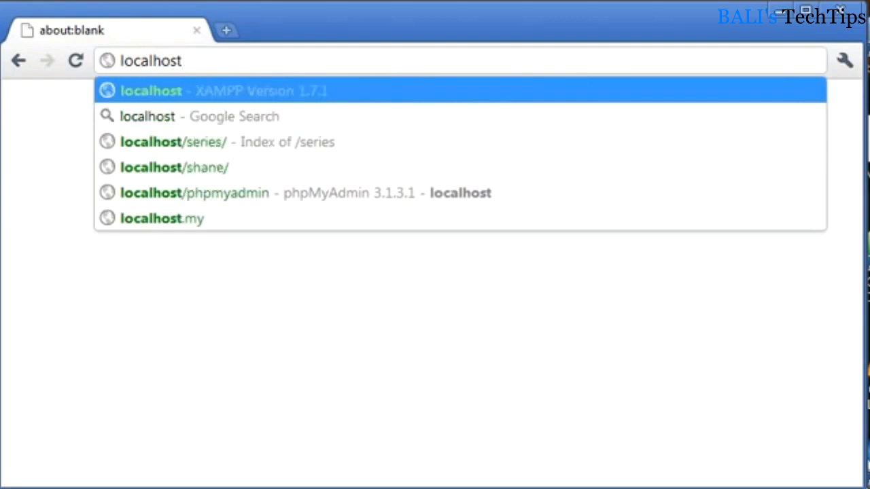
{"action": "key", "text": "Return"}
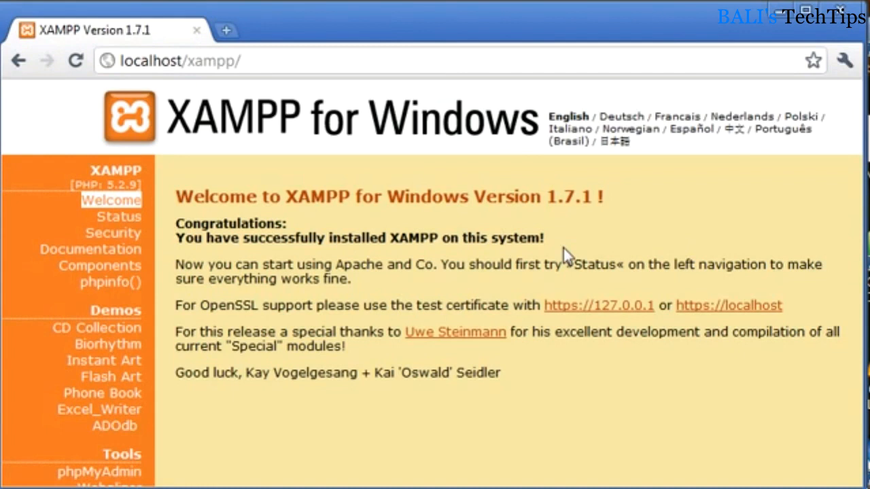
- Load the local server's start page through the IP address 127.0.0.1 instead of localhost
{"action": "left_click", "coordinate": [265, 56]}
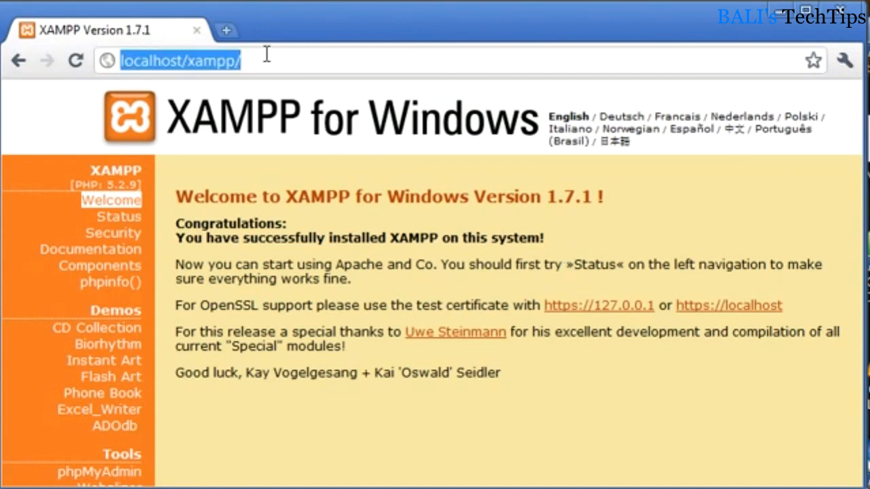
{"action": "type", "text": "127.0.0.1"}
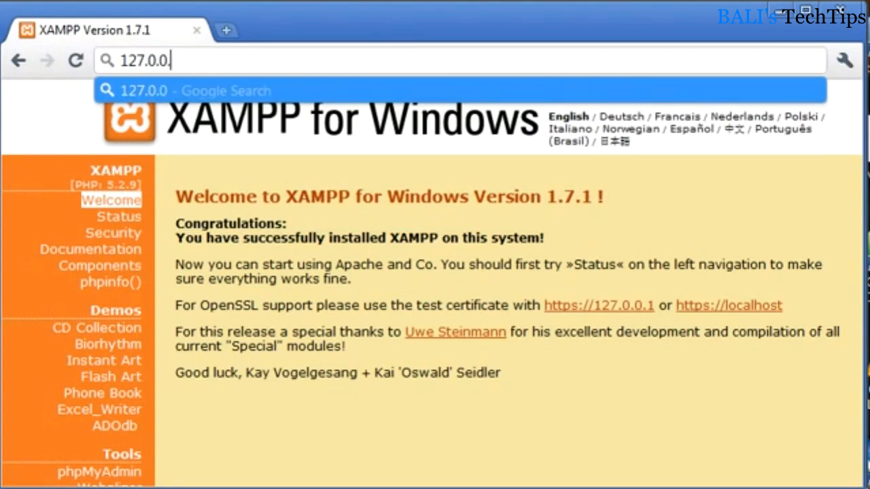
{"action": "key", "text": "Return"}
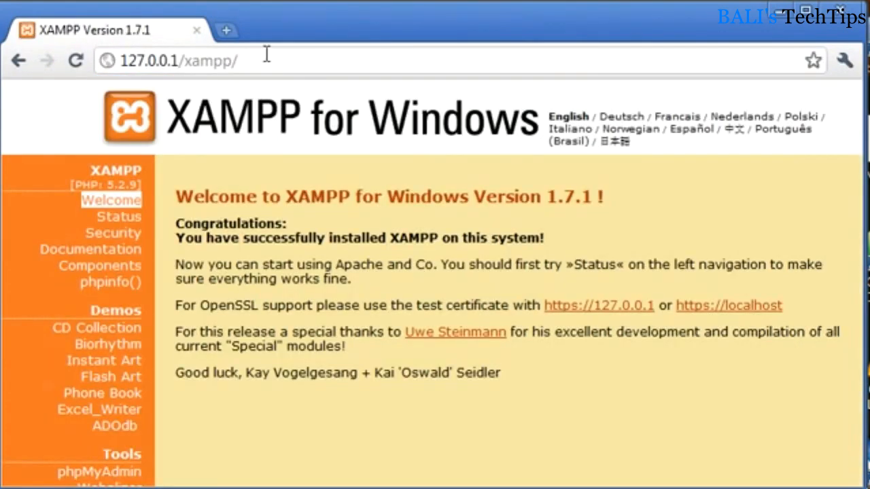
{"action": "left_click", "coordinate": [314, 67]}
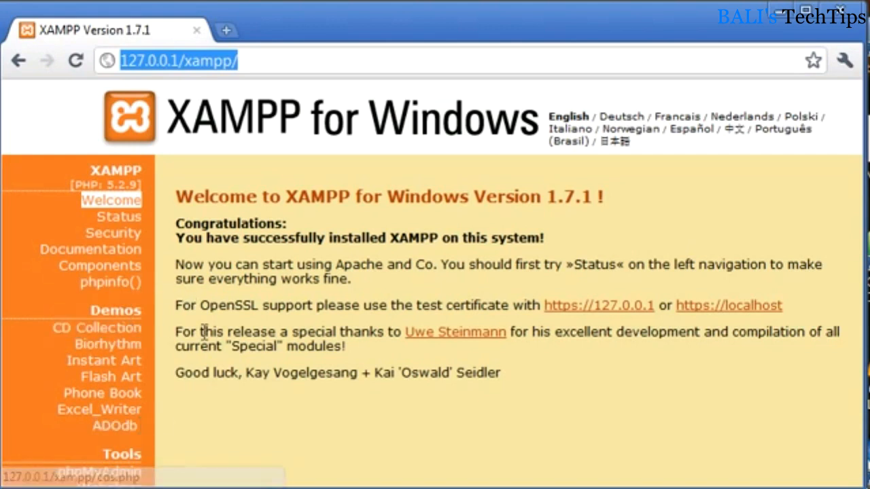
{"action": "left_click", "coordinate": [326, 384]}
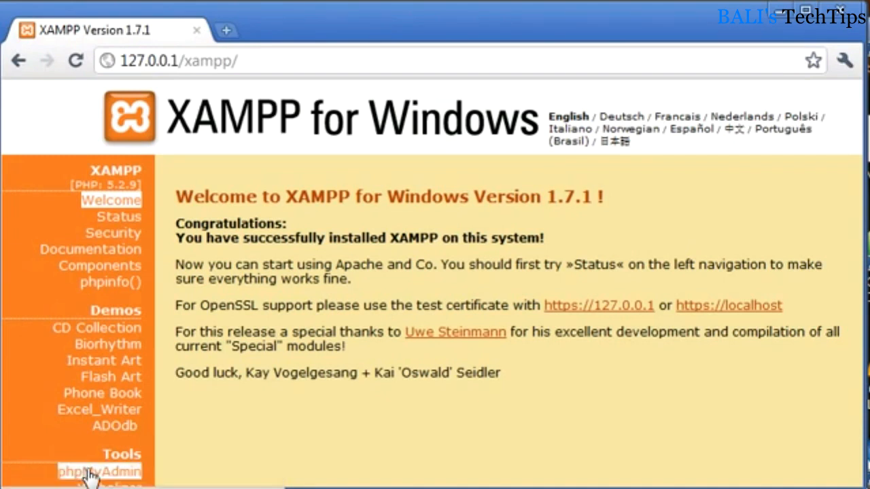
- Open phpMyAdmin from the XAMPP page and reload it with localhost in place of the IP address
{"action": "left_click", "coordinate": [111, 474]}
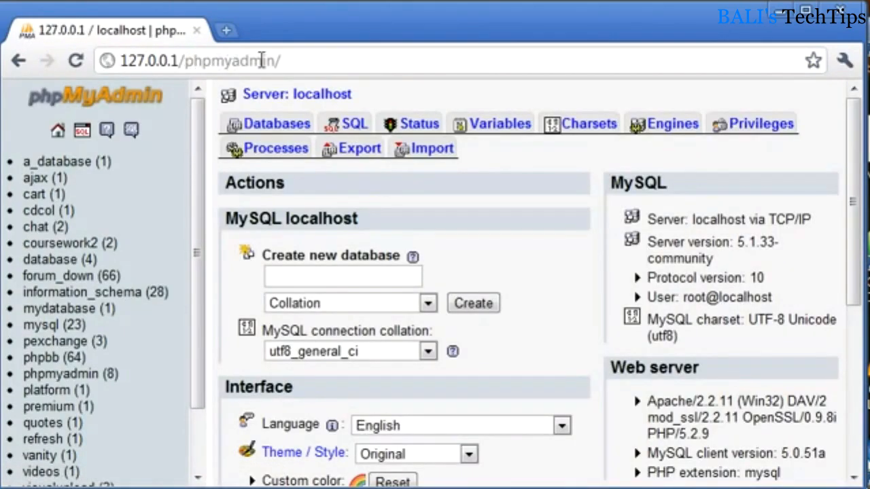
{"action": "left_click", "coordinate": [304, 54]}
{"action": "left_click", "coordinate": [182, 60]}
{"action": "key", "text": "shift+Home"}
{"action": "type", "text": "localhost"}
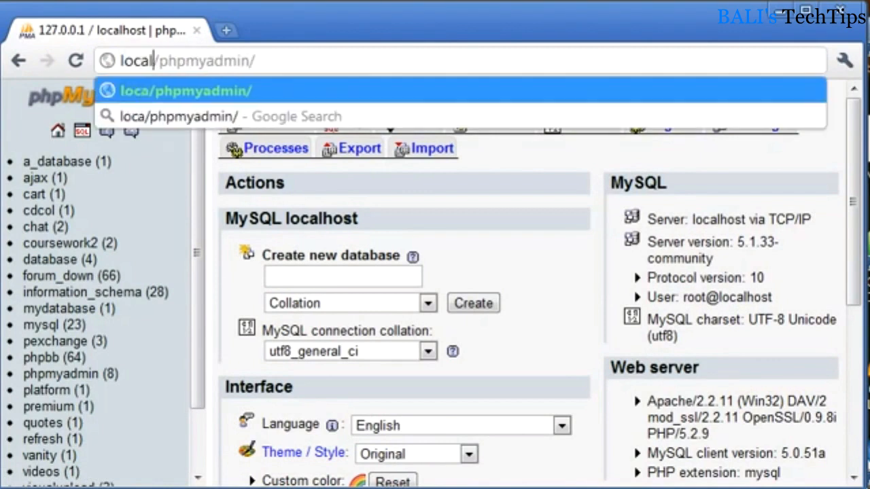
{"action": "key", "text": "Return"}
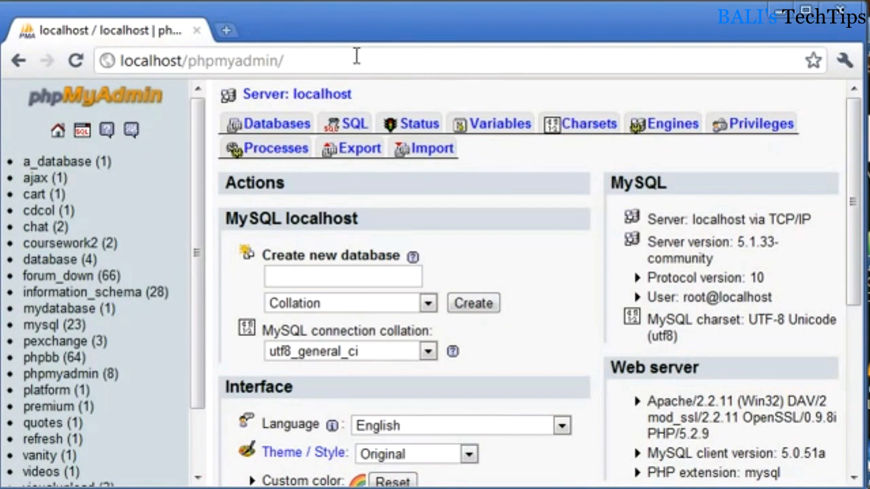
- Remove phpmyadmin from the address and load localhost/ to return to the XAMPP welcome page
{"action": "left_click", "coordinate": [327, 60]}
{"action": "key", "text": "End"}
{"action": "key", "text": "BackSpace"}
{"action": "key", "text": "BackSpace"}
{"action": "key", "text": "BackSpace"}
{"action": "key", "text": "BackSpace"}
{"action": "key", "text": "BackSpace"}
{"action": "key", "text": "BackSpace"}
{"action": "key", "text": "BackSpace"}
{"action": "key", "text": "BackSpace"}
{"action": "key", "text": "BackSpace"}
{"action": "key", "text": "BackSpace"}
{"action": "key", "text": "BackSpace"}
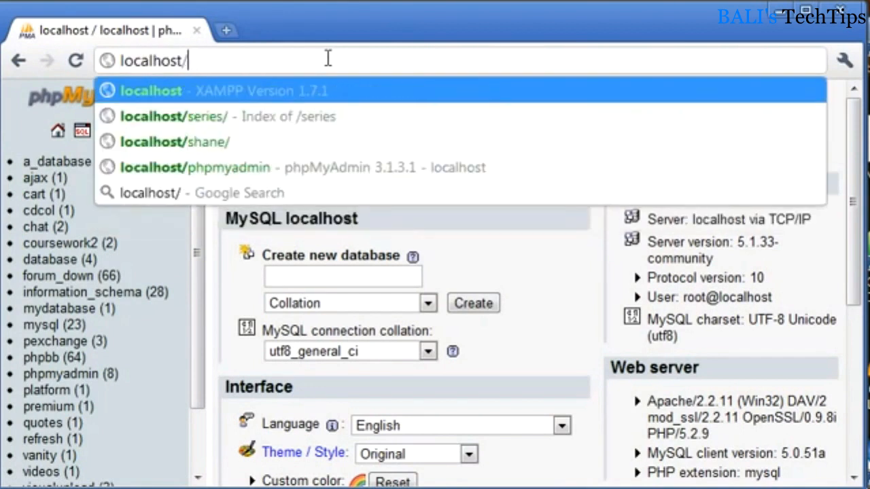
{"action": "key", "text": "Return"}
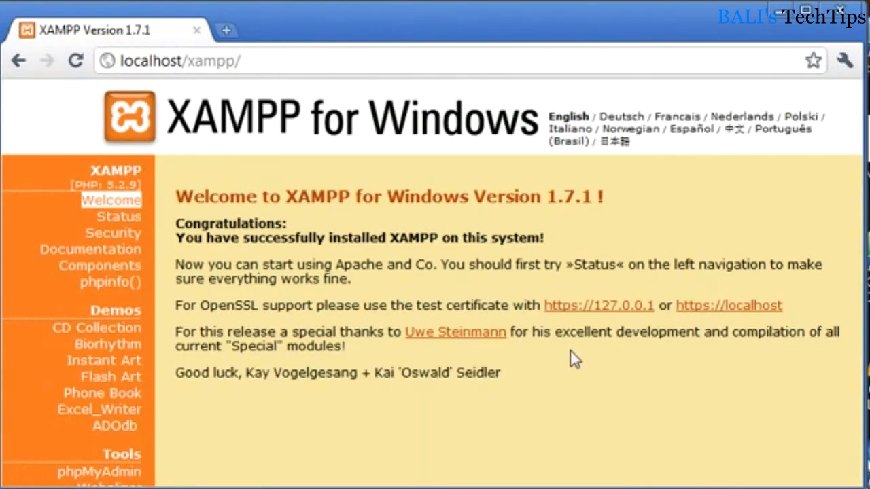